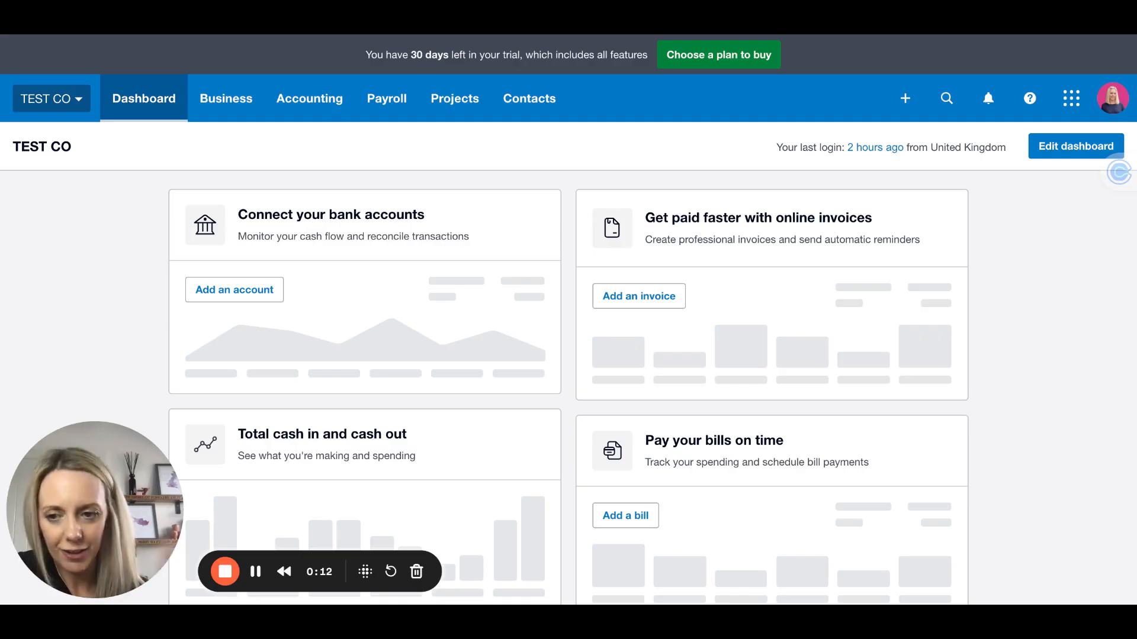
# - Start inviting a new user from the Users section of the TEST CO organisation settings
pyautogui.click(55, 105)
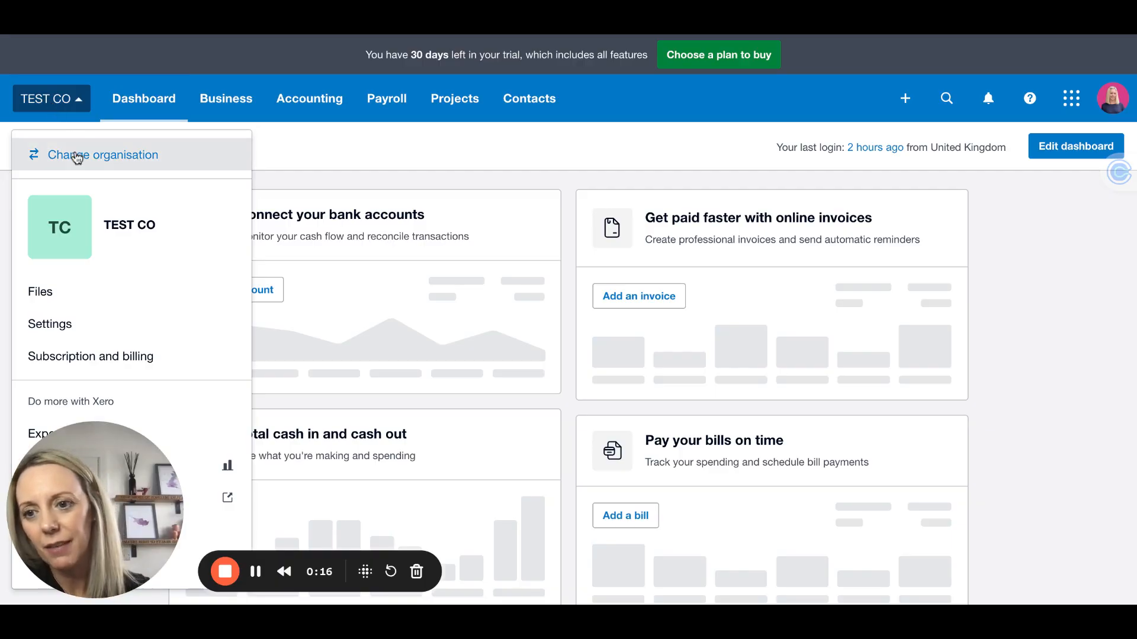
pyautogui.click(83, 325)
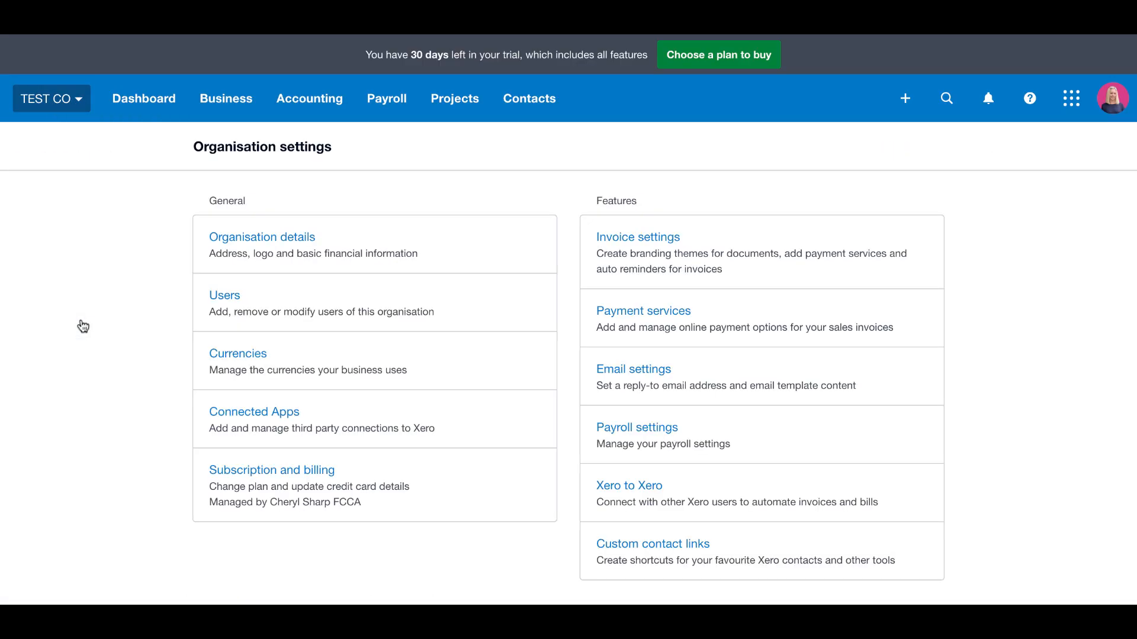
pyautogui.click(229, 304)
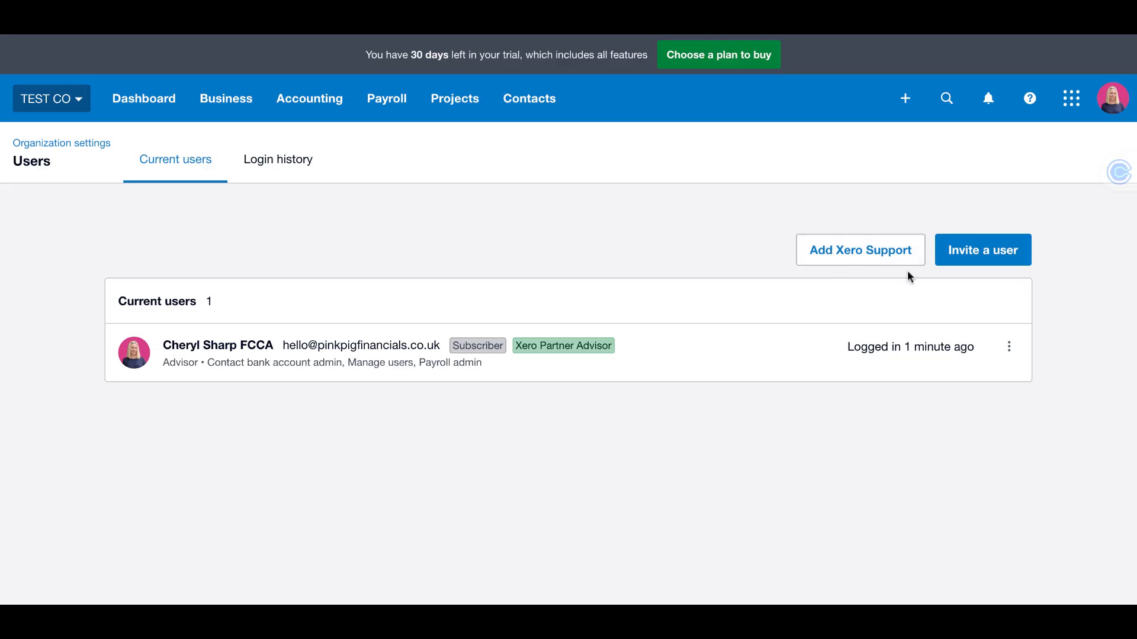
pyautogui.click(976, 255)
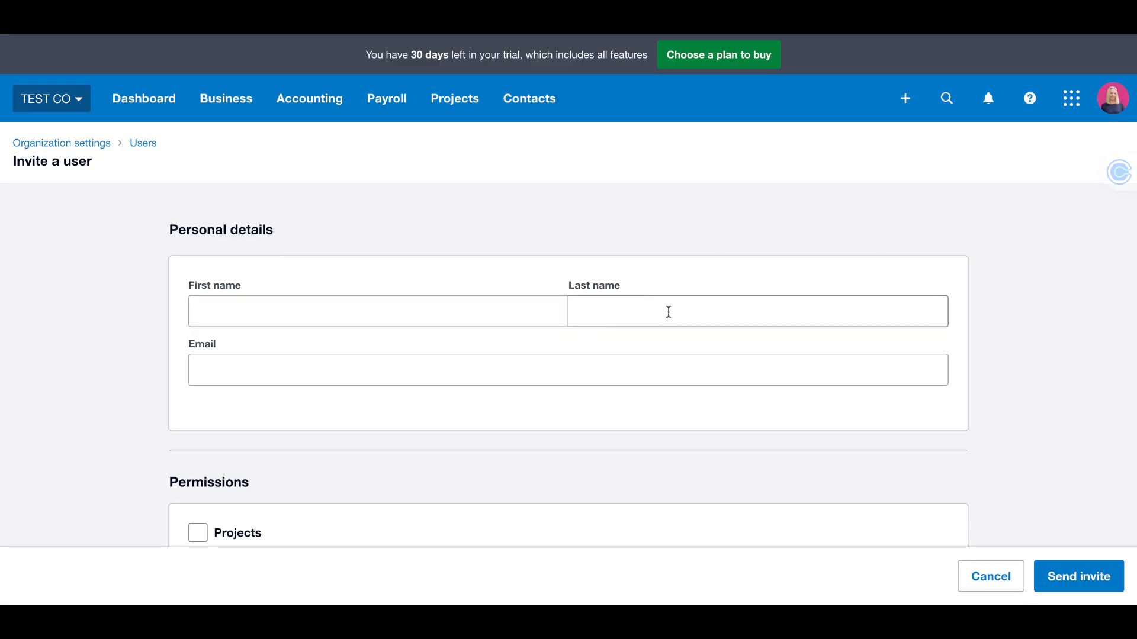
# - Try out the Projects and Payroll admin permissions for the new user, leaving both switched off
pyautogui.scroll(-5, 539, 374)
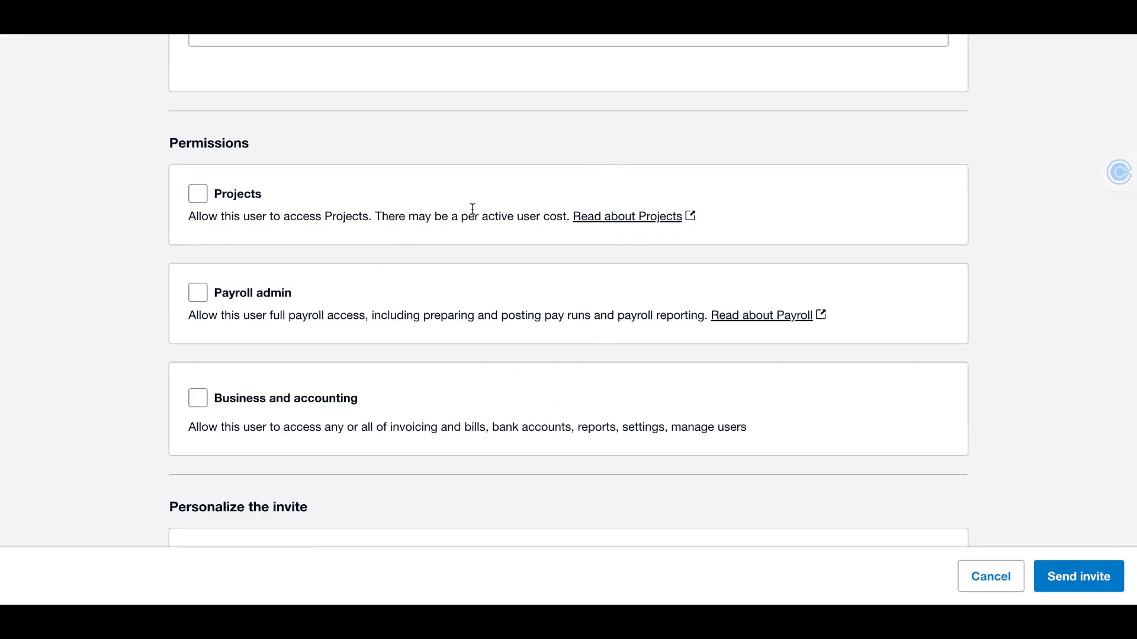
pyautogui.click(200, 196)
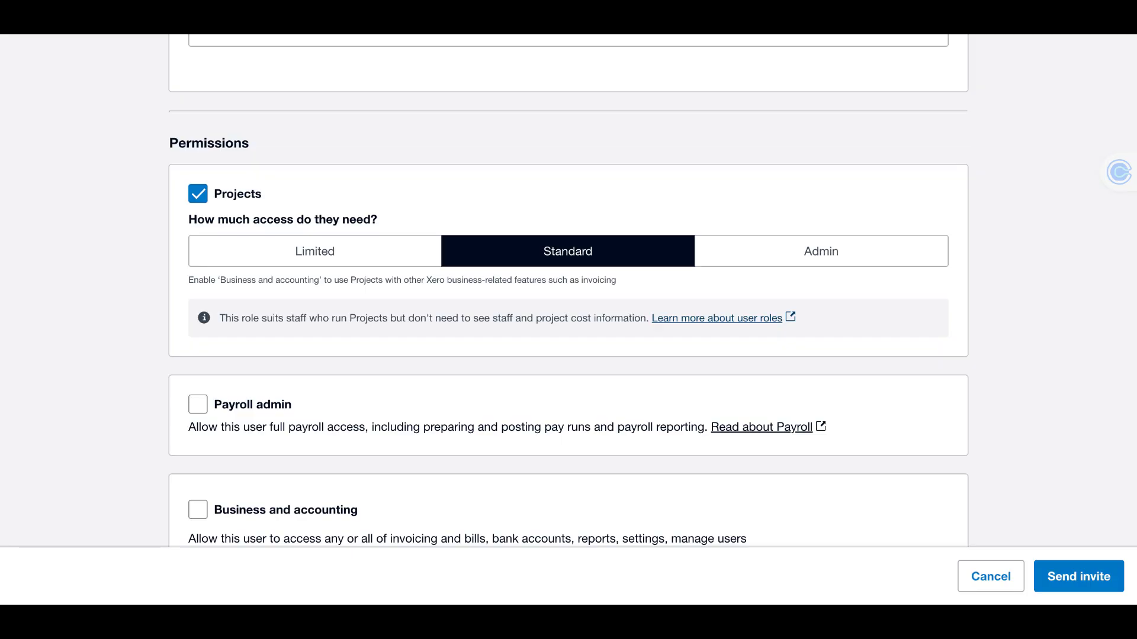
pyautogui.scroll(-1, 219, 352)
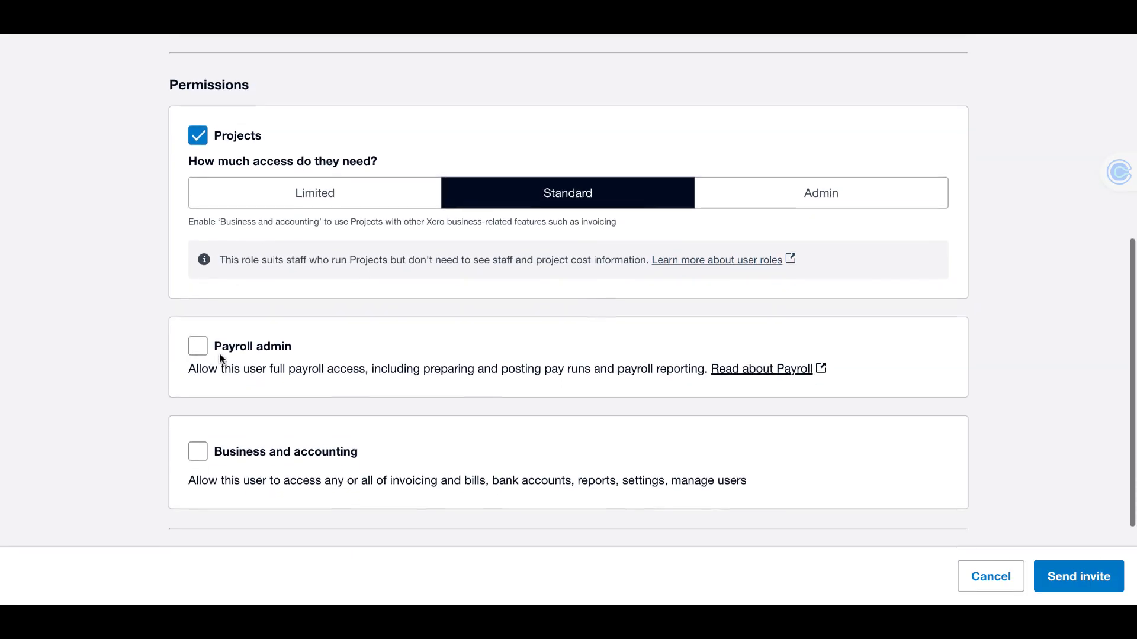
pyautogui.click(198, 134)
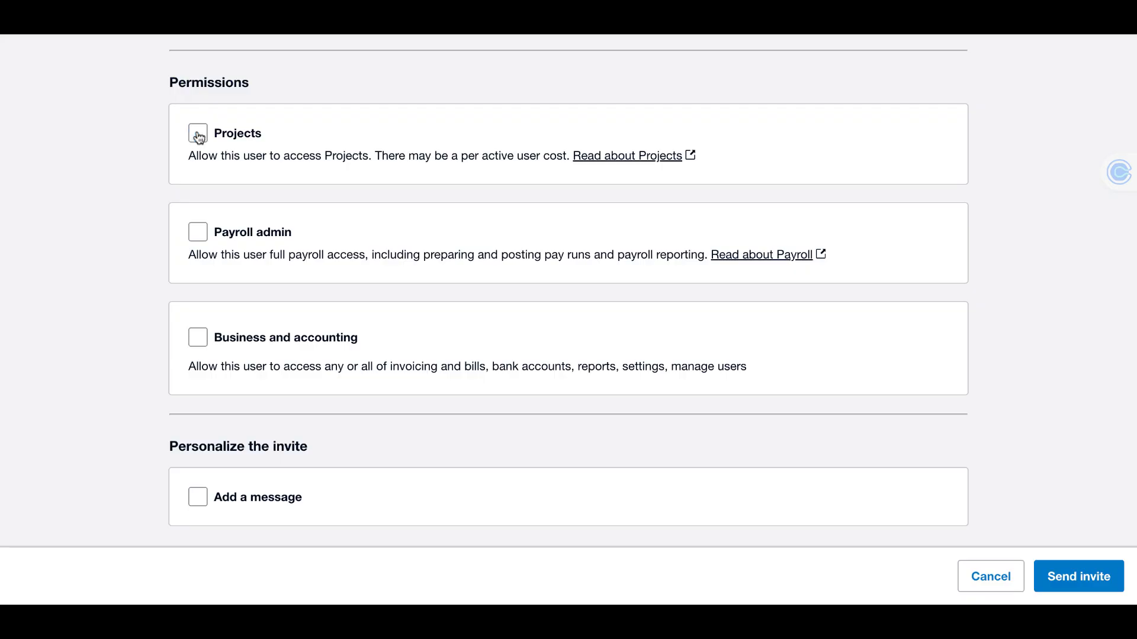
pyautogui.click(199, 237)
pyautogui.click(198, 232)
# - Grant the new user Business and accounting access and review what the Standard role includes
pyautogui.click(199, 338)
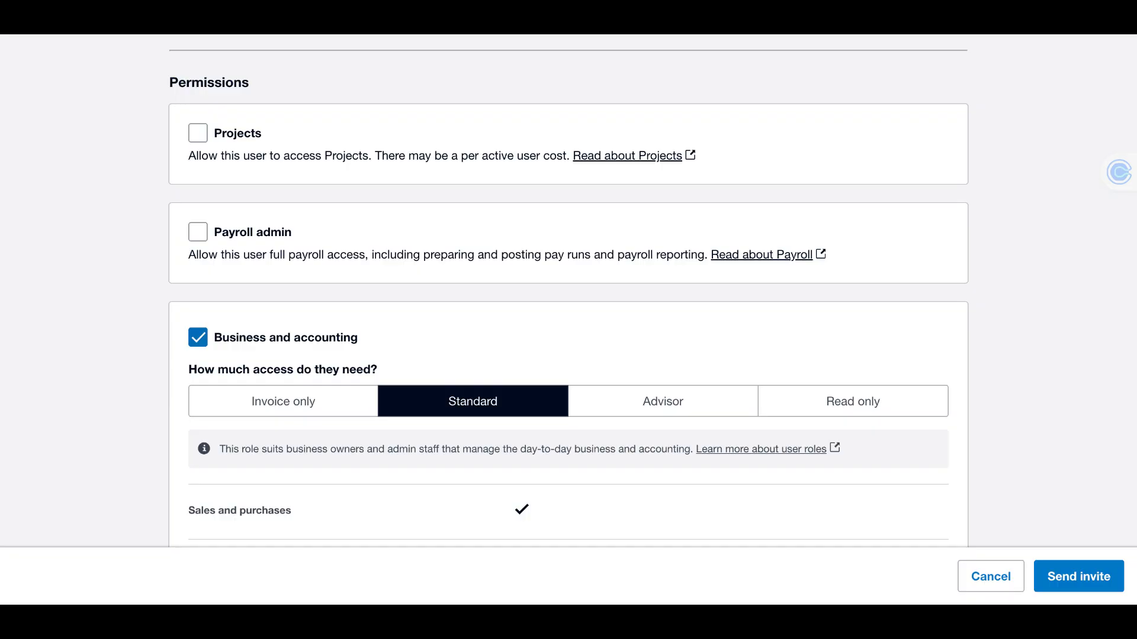
pyautogui.scroll(-3, 368, 378)
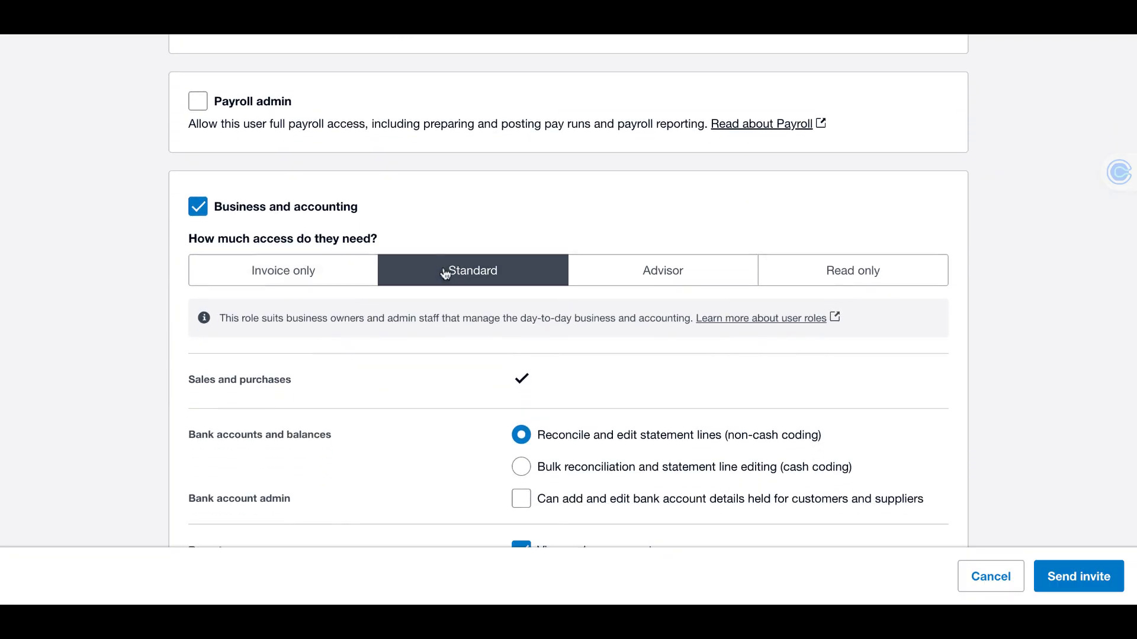
pyautogui.scroll(-5, 521, 266)
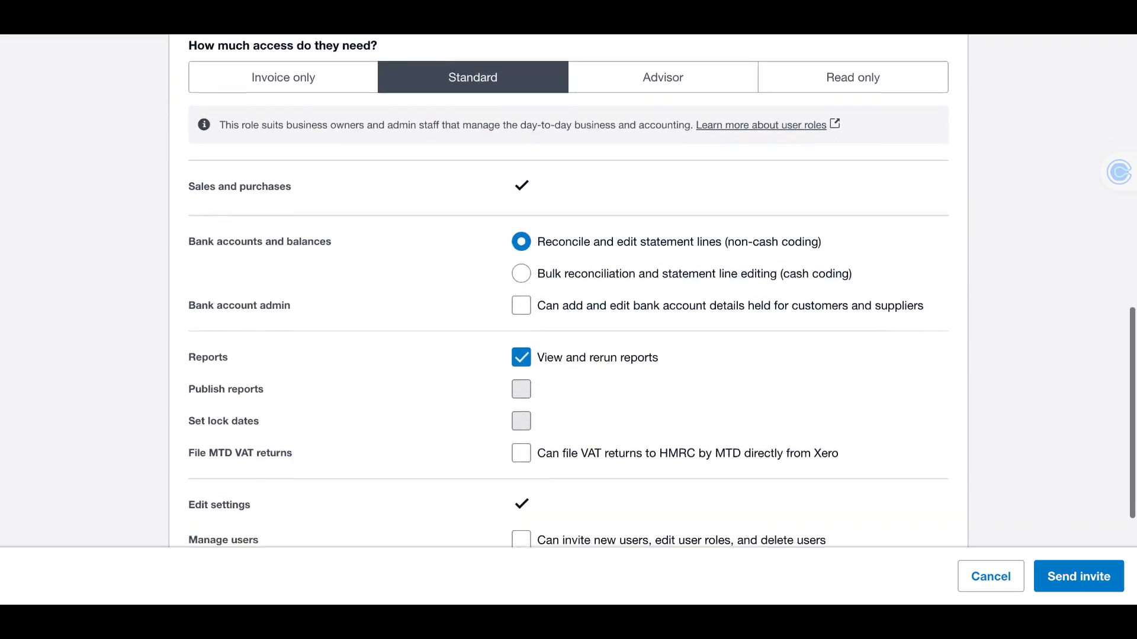
pyautogui.scroll(-2, 521, 333)
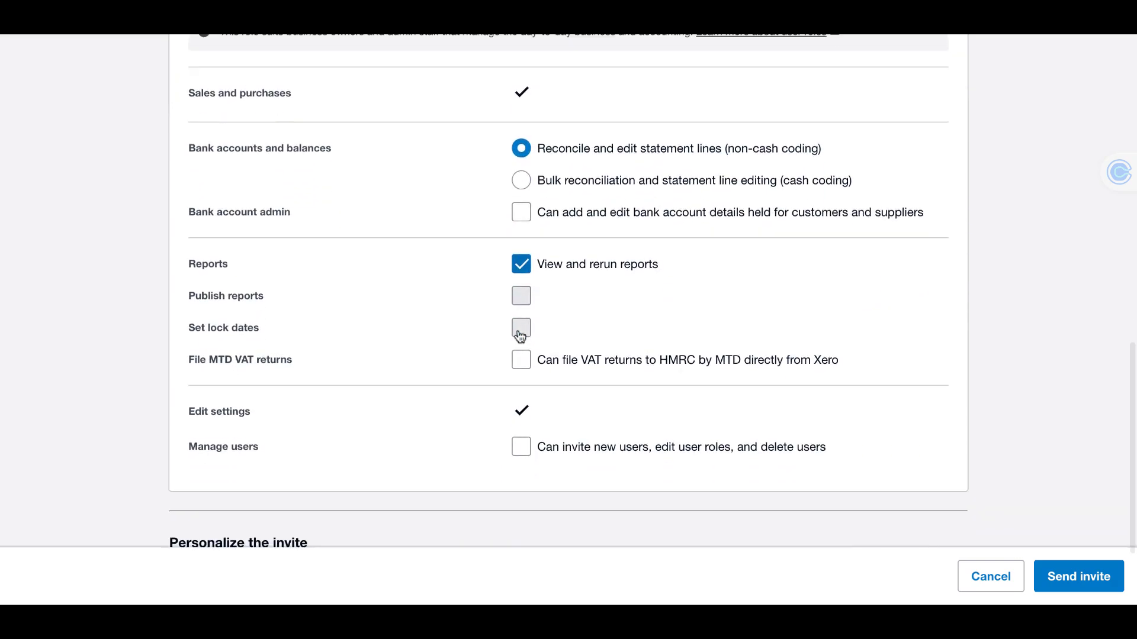
pyautogui.scroll(5, 521, 333)
pyautogui.scroll(-4, 539, 241)
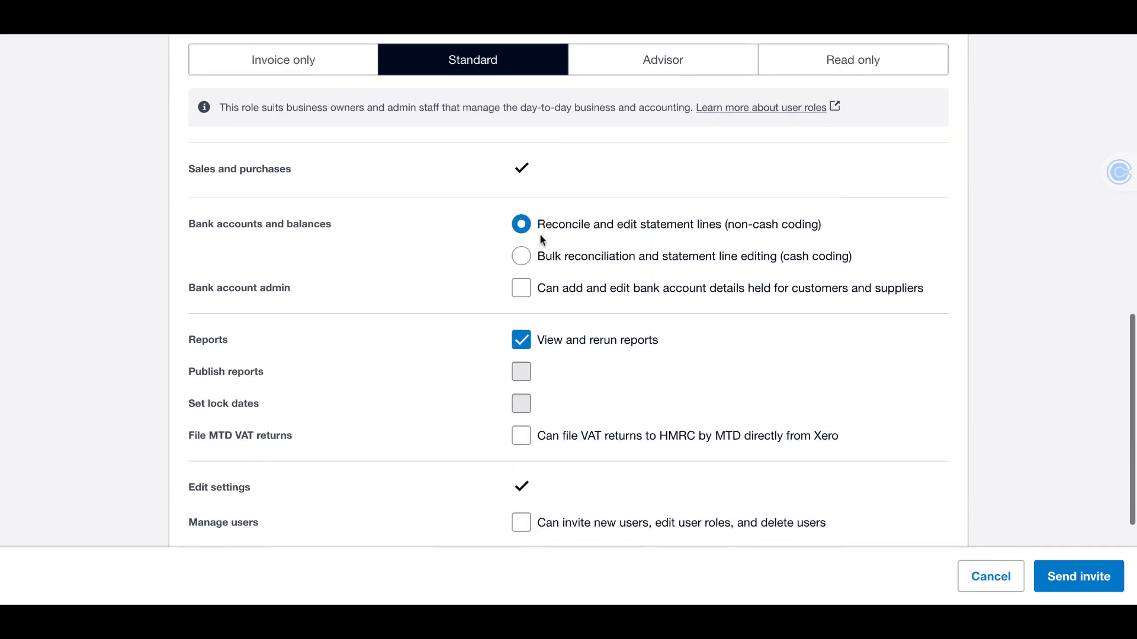
pyautogui.scroll(1, 397, 165)
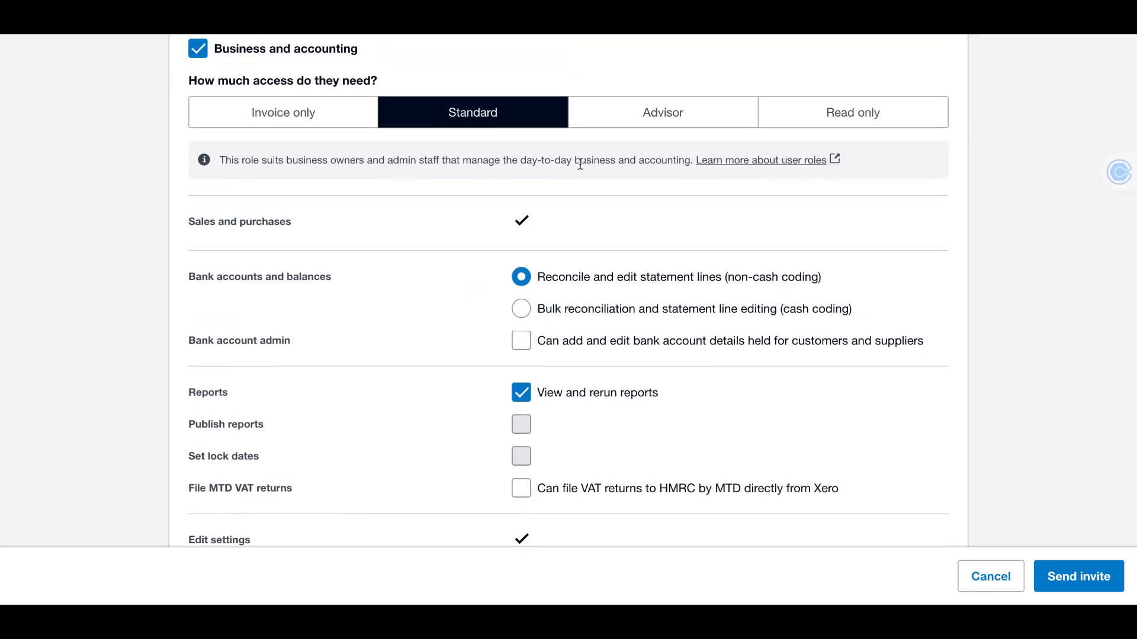
# - Try the Advisor role with permission to add and edit bank account details held for customers and suppliers
pyautogui.click(657, 113)
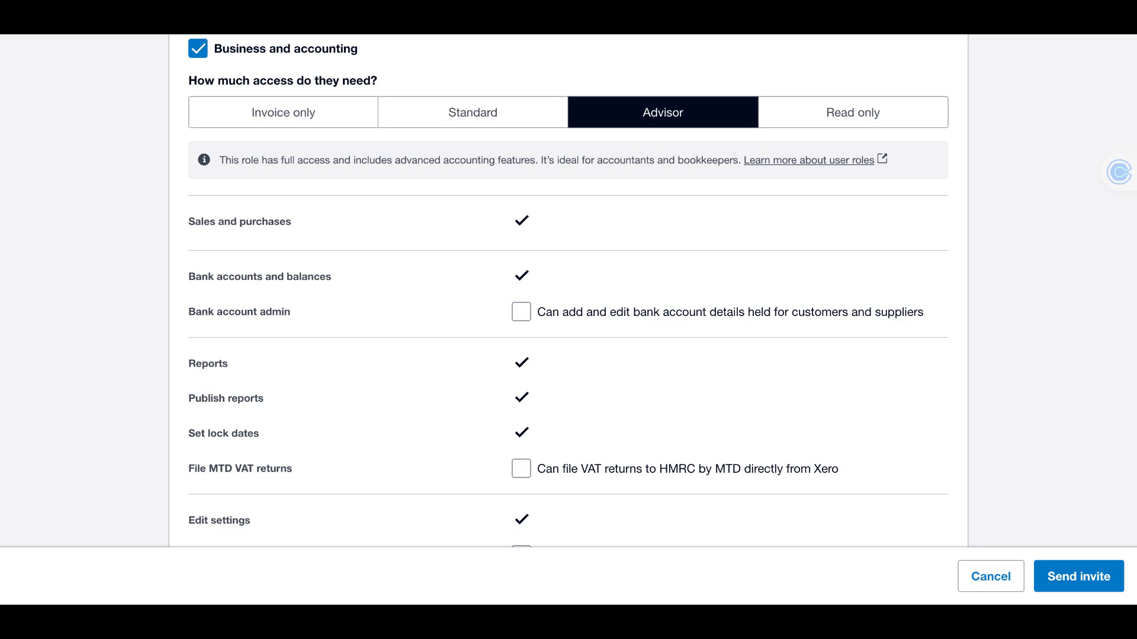
pyautogui.click(521, 313)
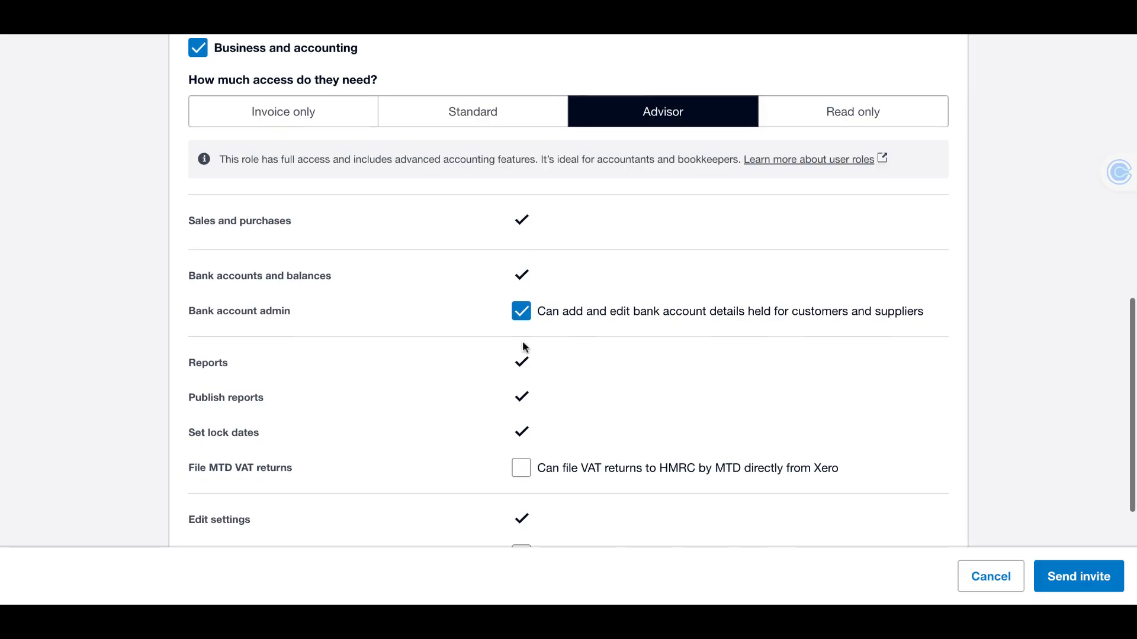
pyautogui.scroll(-1, 525, 346)
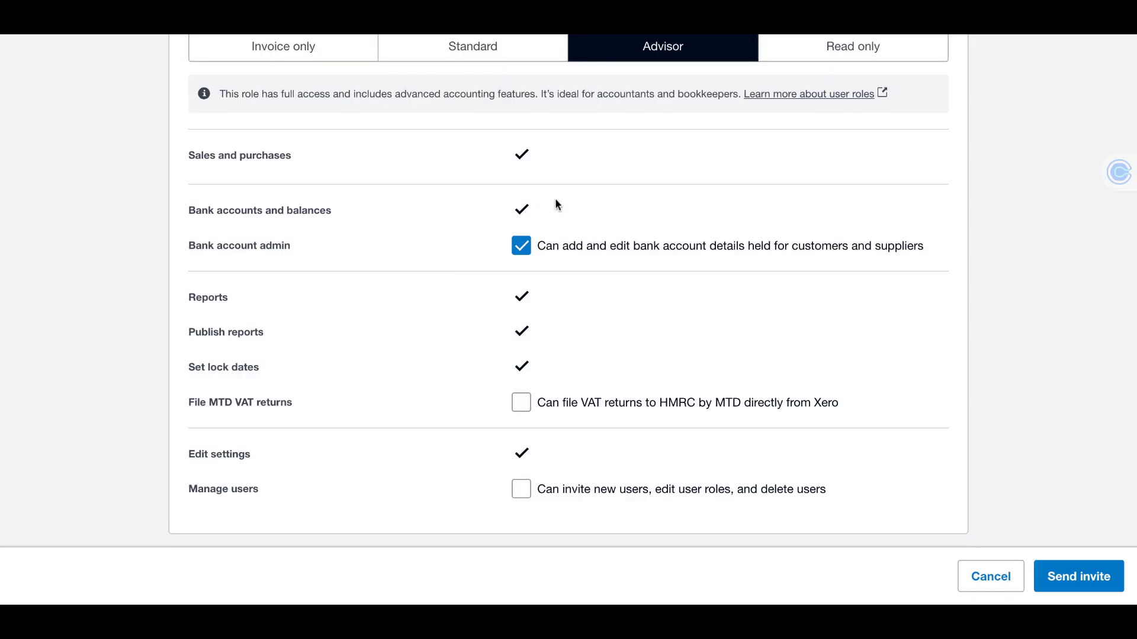
# - Switch the Business and accounting role to Standard and review its bank, report and user management permissions
pyautogui.click(459, 51)
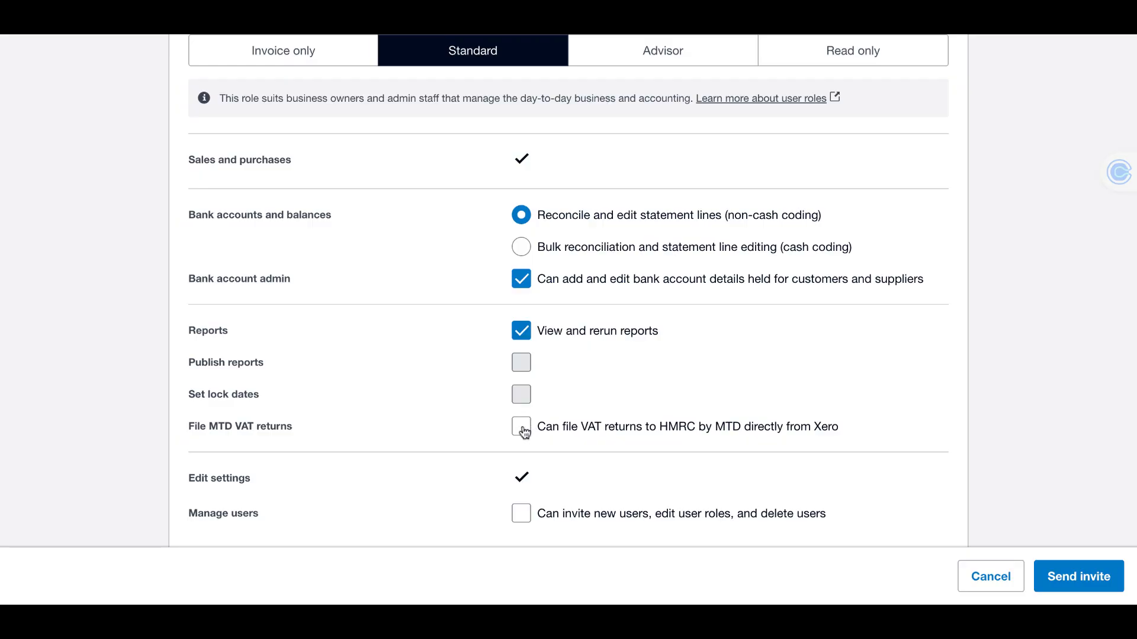
pyautogui.scroll(-1, 524, 432)
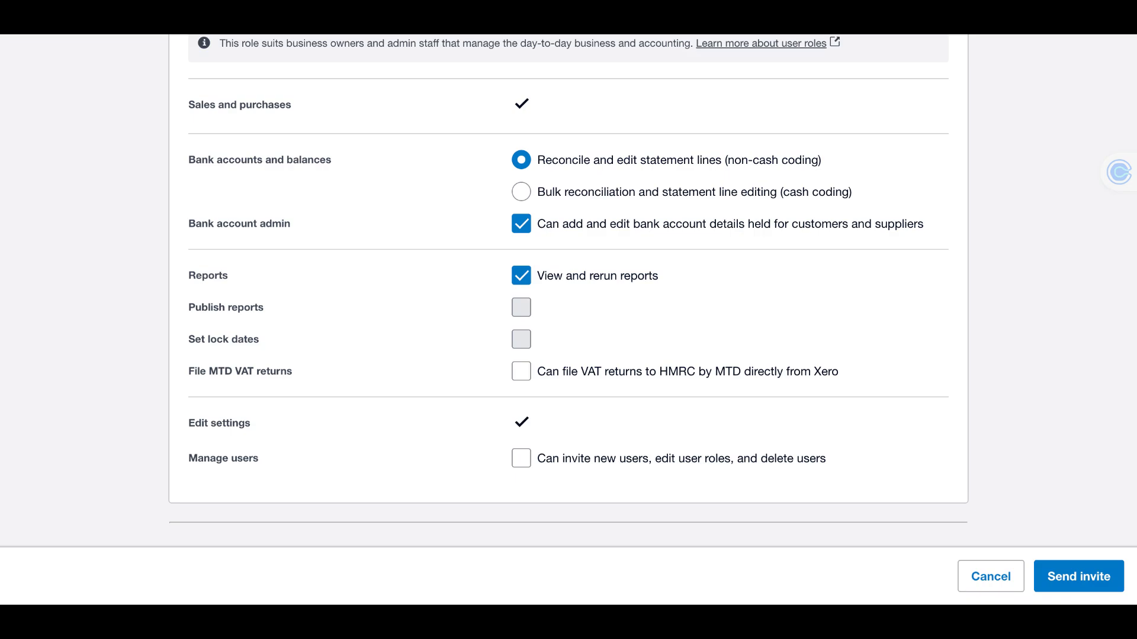
pyautogui.scroll(5, 547, 343)
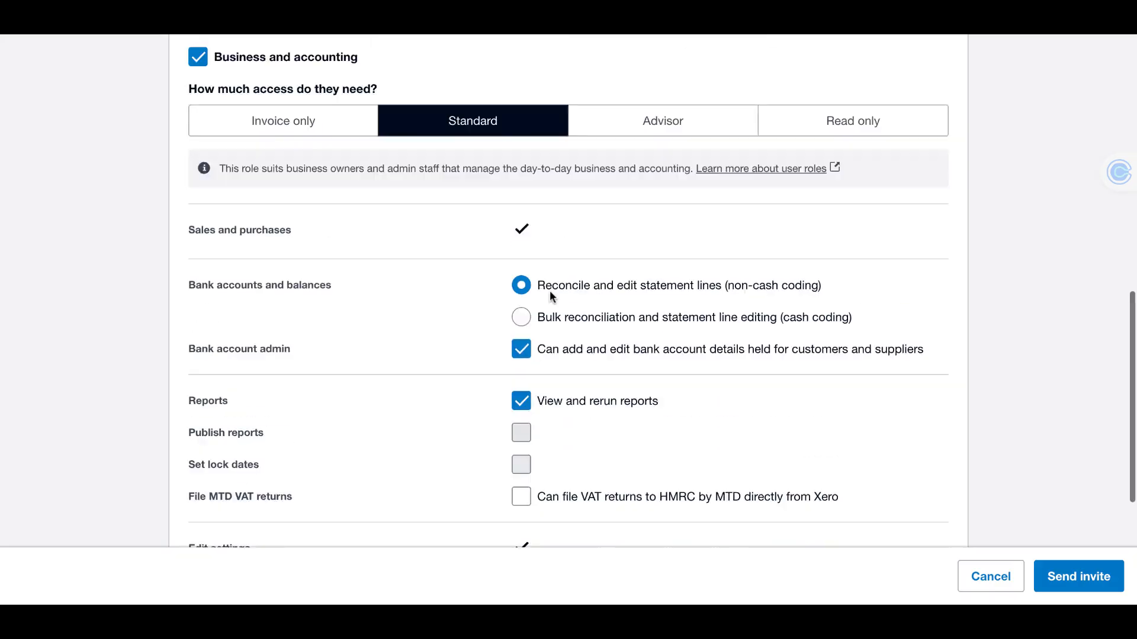
# - Set the Business and accounting role to Invoice only, with Sales (quoting and invoicing) as the sales and purchases permission
pyautogui.click(301, 302)
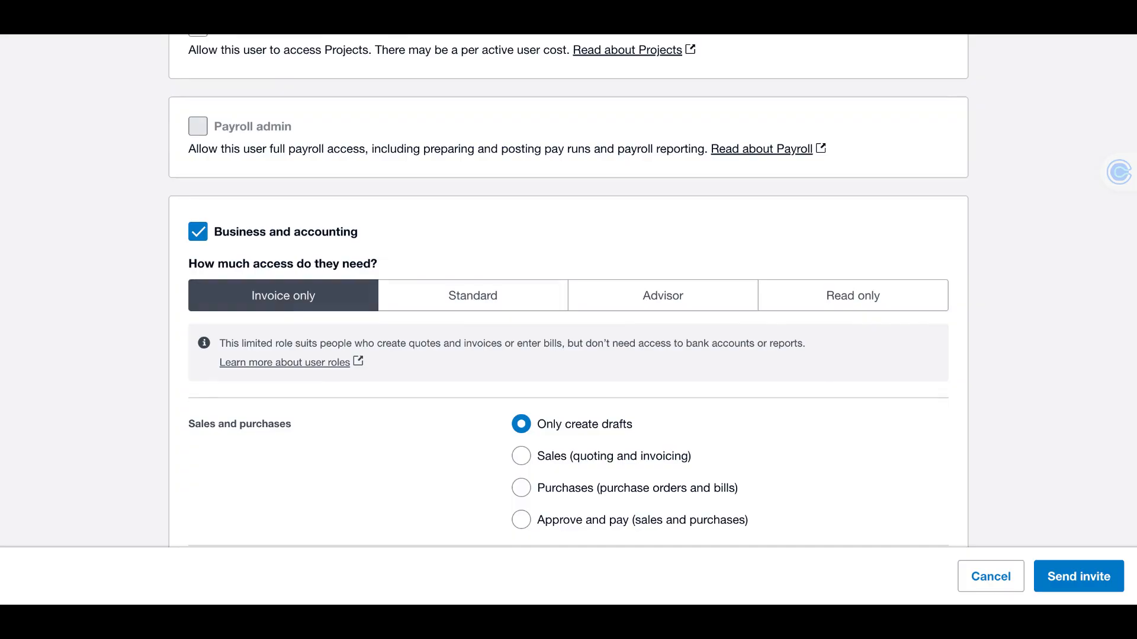
pyautogui.scroll(-2, 476, 330)
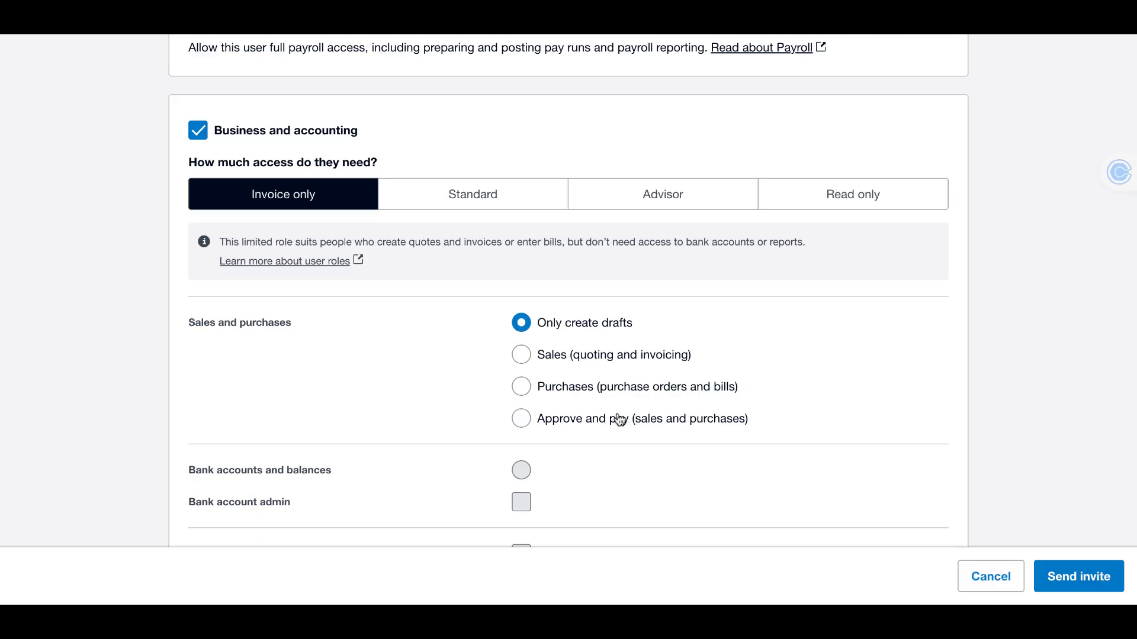
pyautogui.scroll(-5, 619, 420)
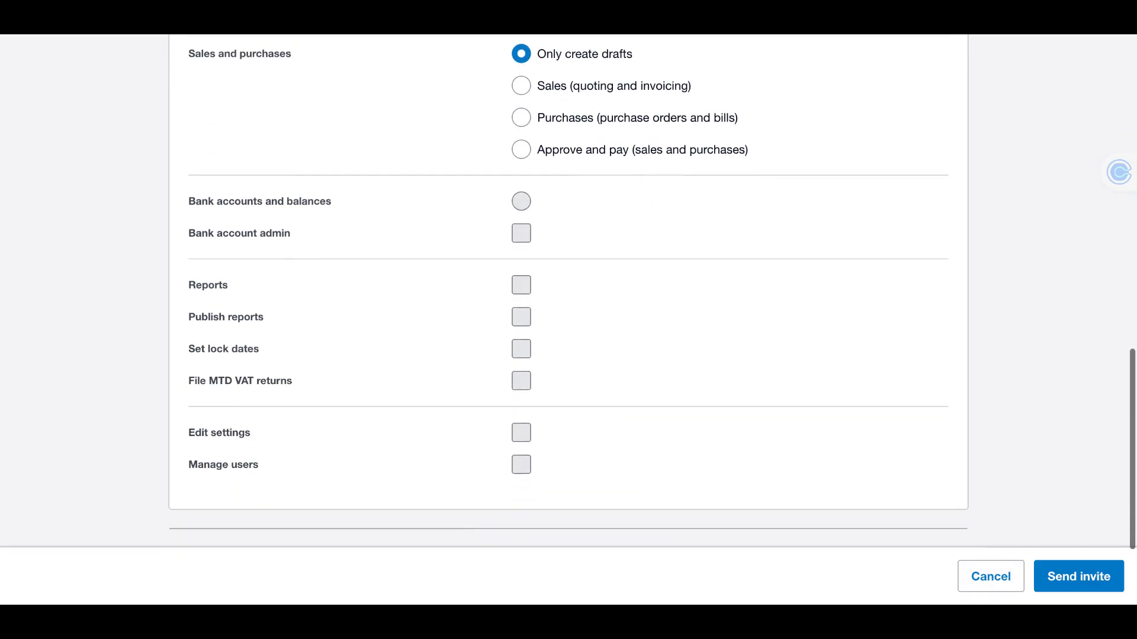
pyautogui.scroll(2, 538, 261)
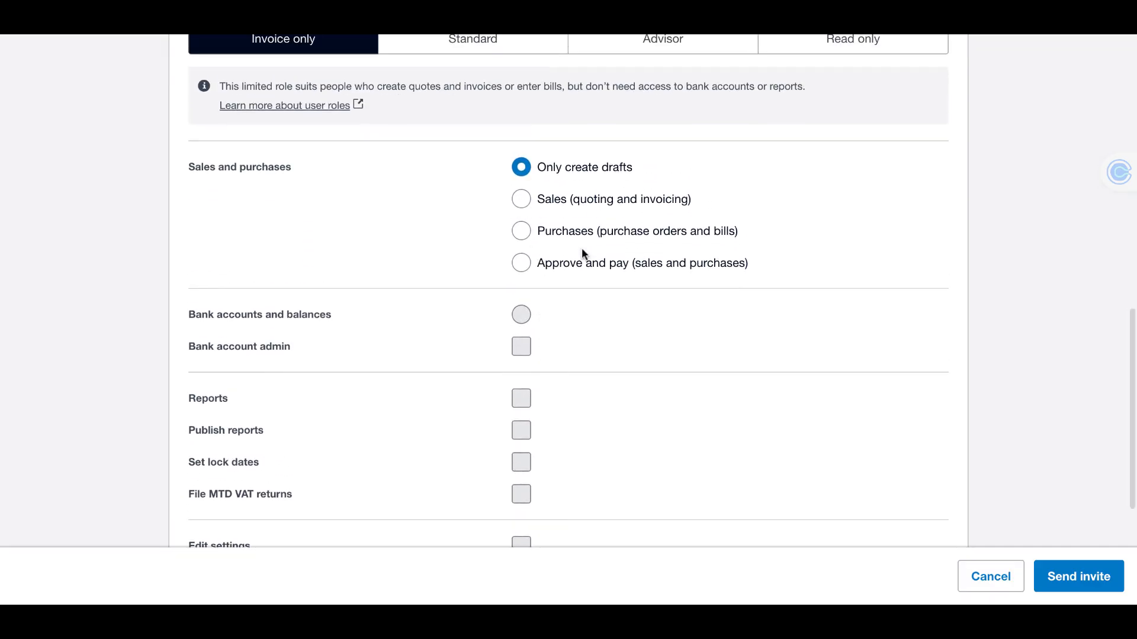
pyautogui.click(523, 202)
pyautogui.scroll(2, 524, 203)
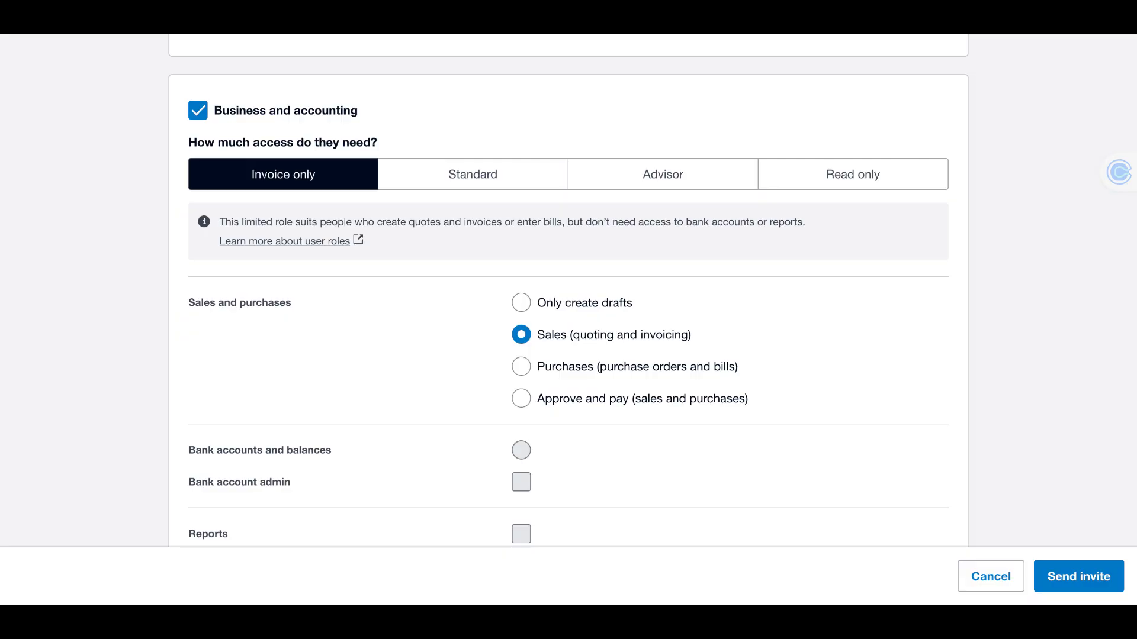
# - Compare the Read only, Advisor and Standard roles for Business and accounting by selecting each in turn
pyautogui.click(816, 176)
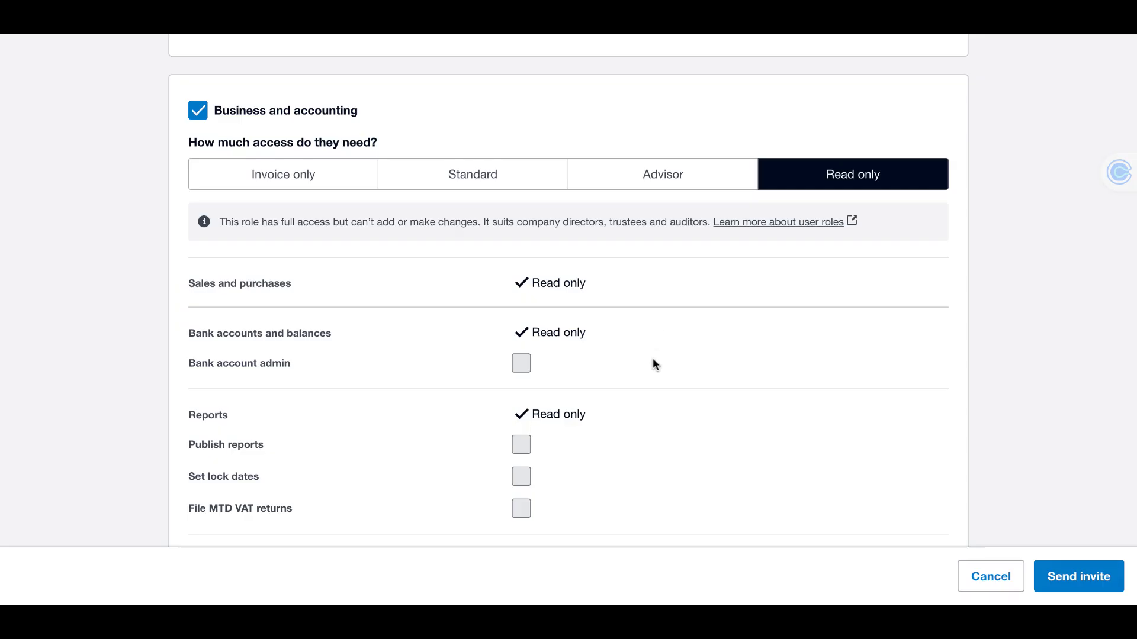
pyautogui.scroll(-3, 652, 363)
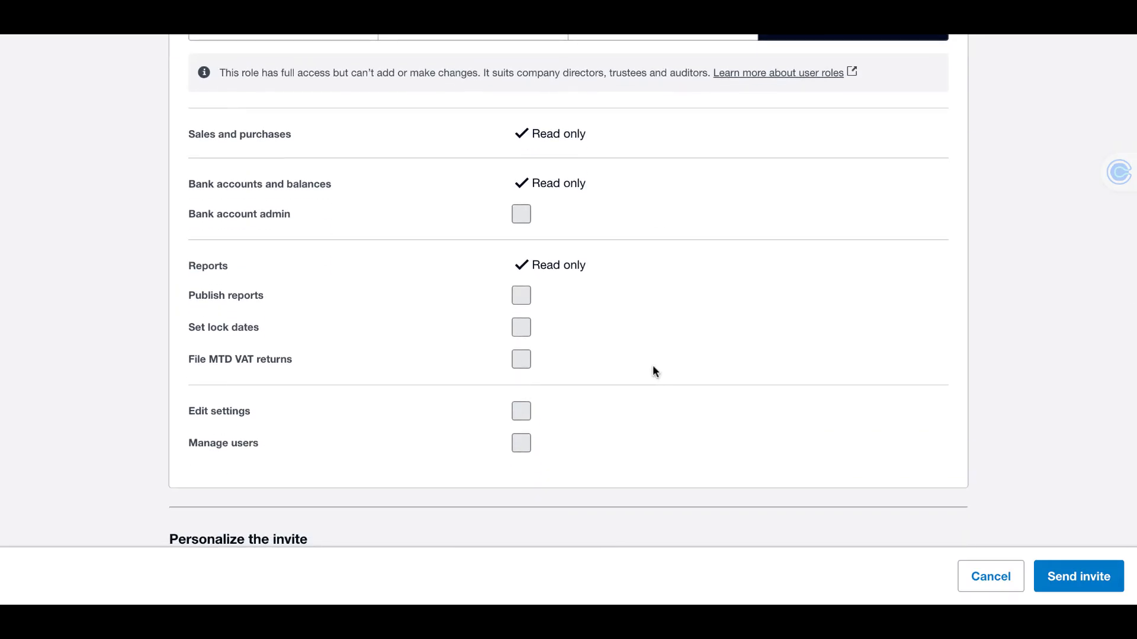
pyautogui.scroll(2, 568, 291)
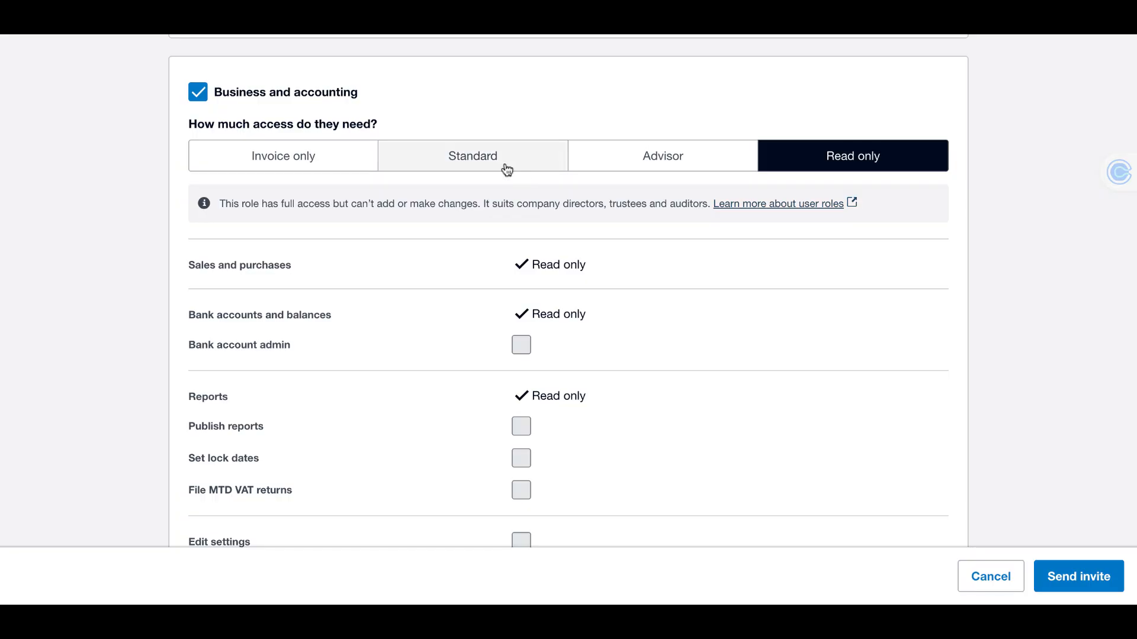
pyautogui.click(654, 154)
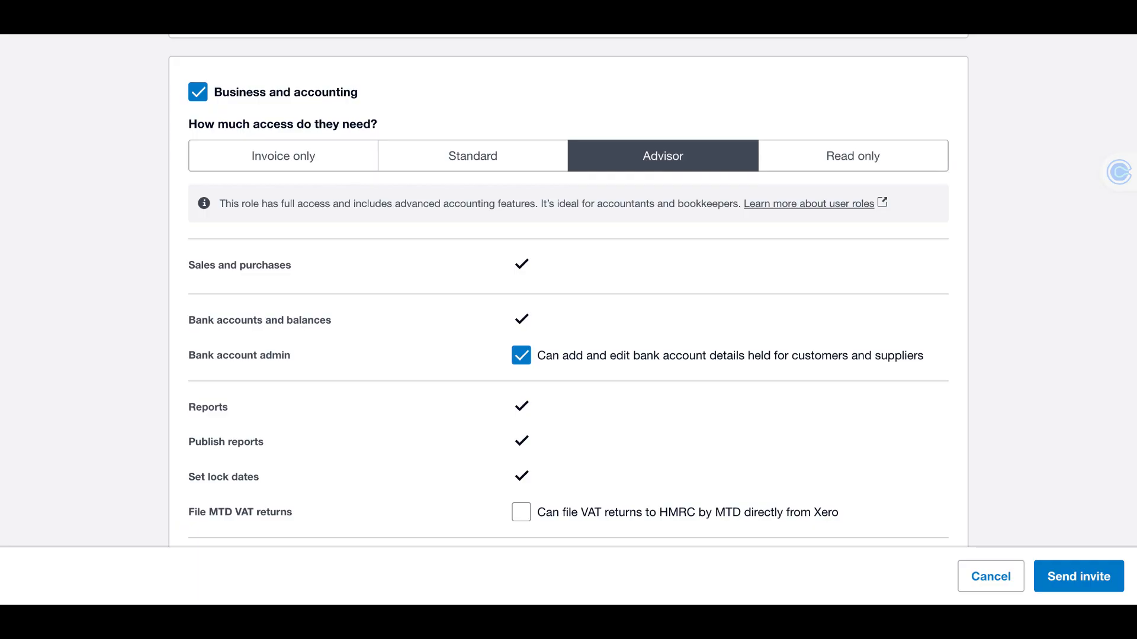
pyautogui.click(468, 166)
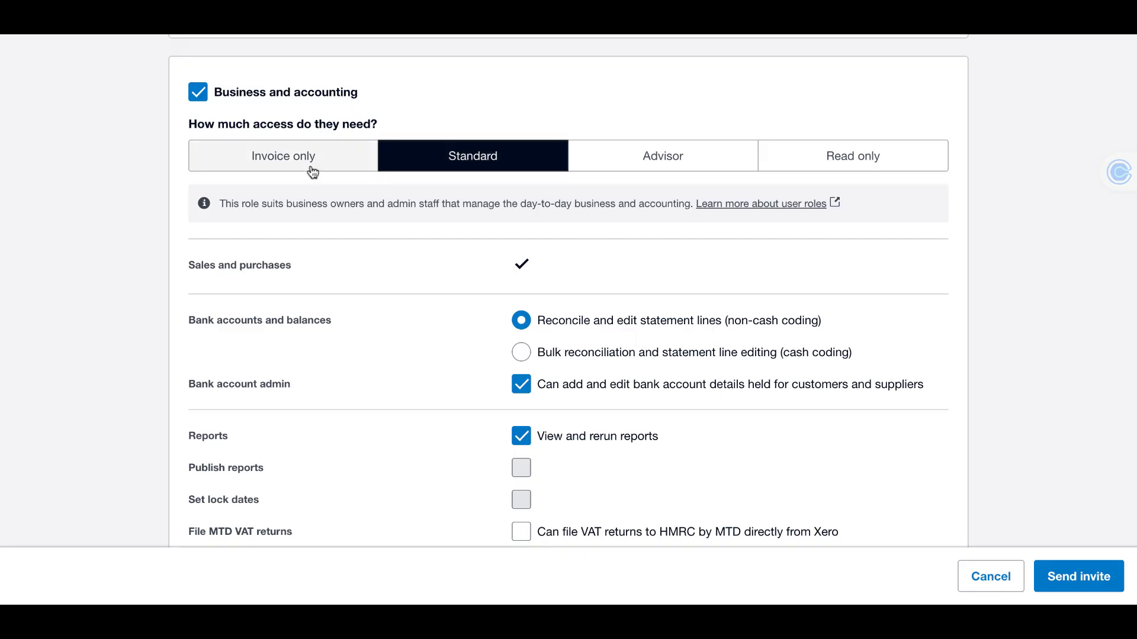
# - Return the Business and accounting role to Invoice only and include the default message in the invite
pyautogui.click(291, 161)
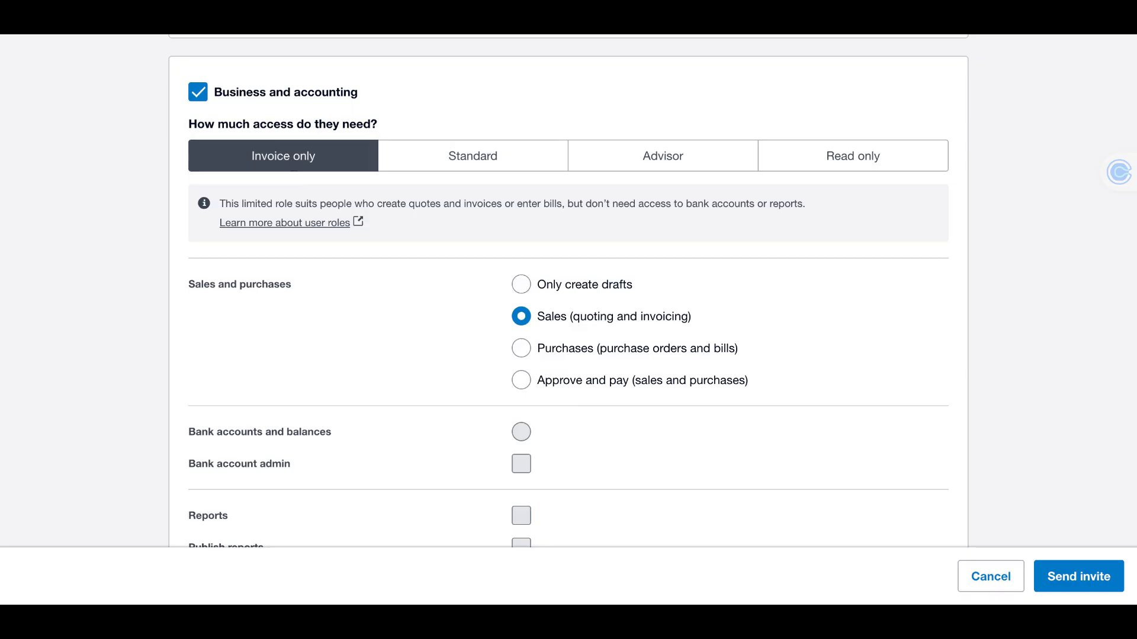
pyautogui.scroll(-6, 650, 421)
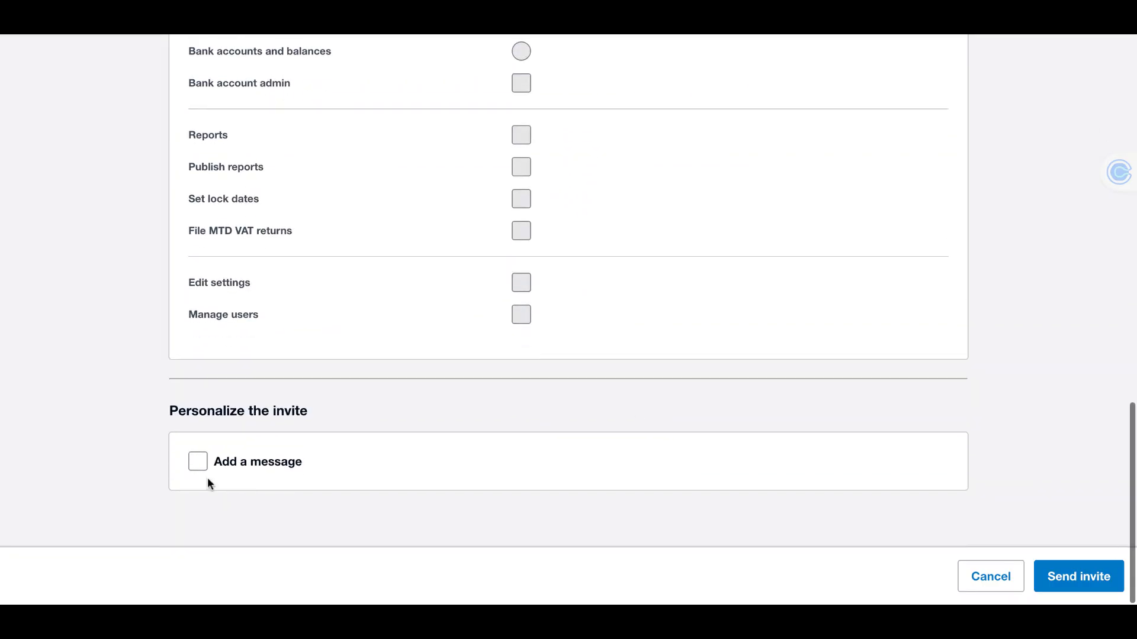
pyautogui.click(198, 462)
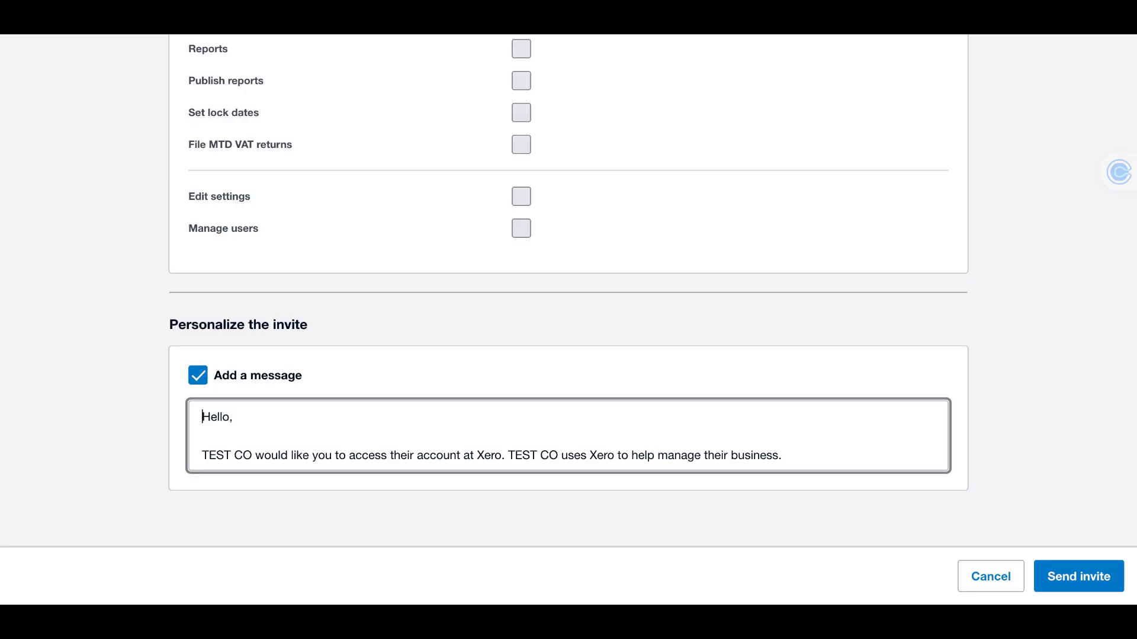
pyautogui.scroll(15, 420, 346)
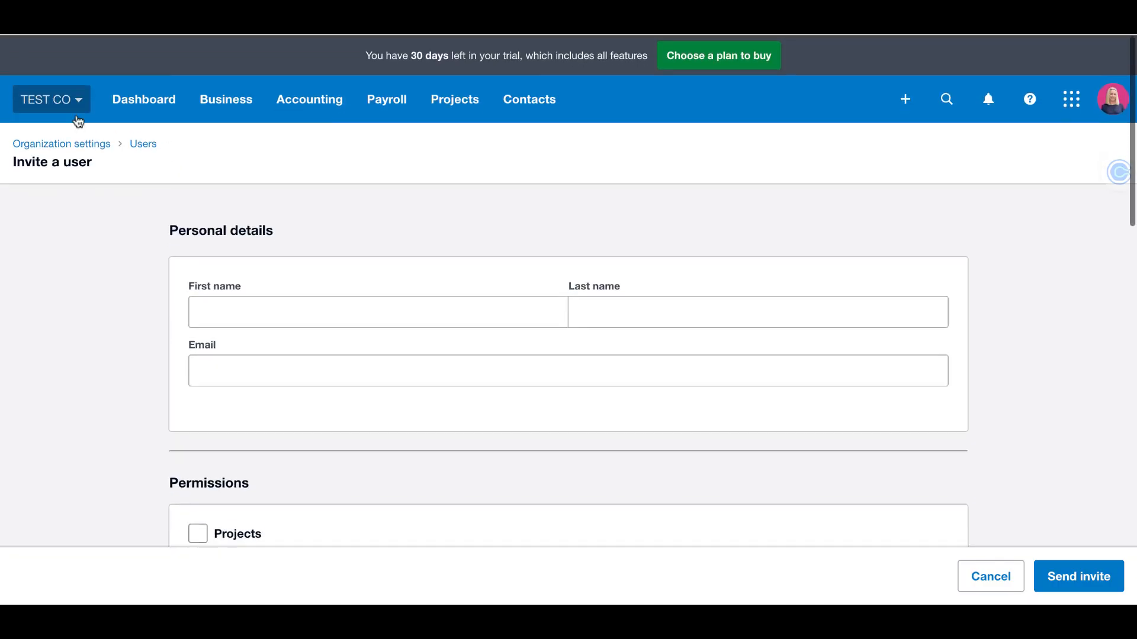
pyautogui.click(61, 101)
pyautogui.click(83, 154)
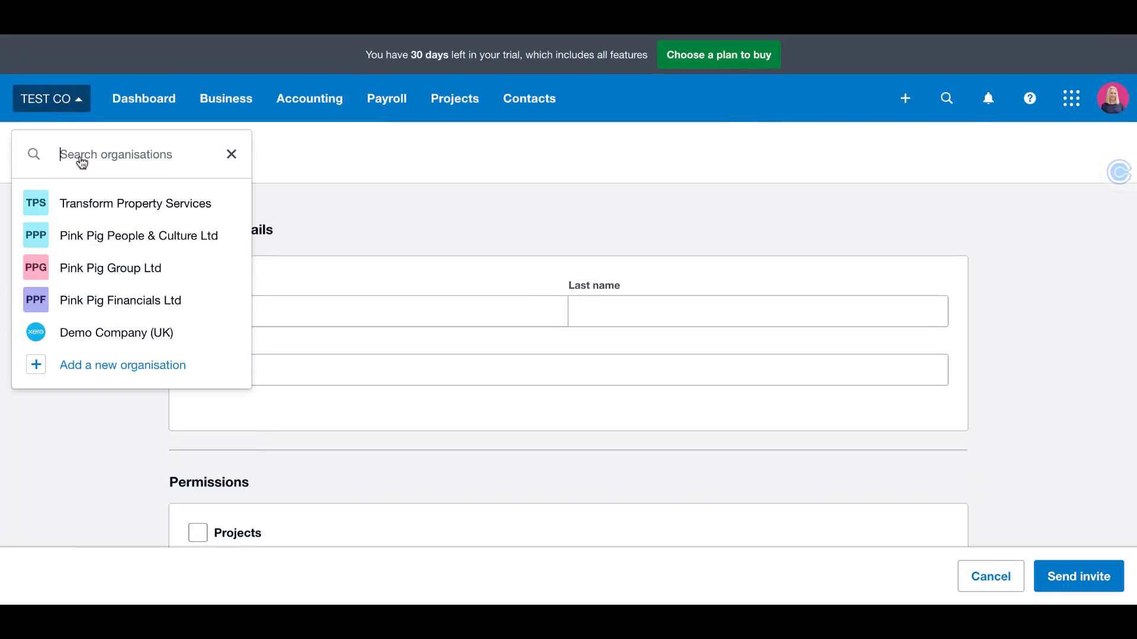
pyautogui.click(64, 104)
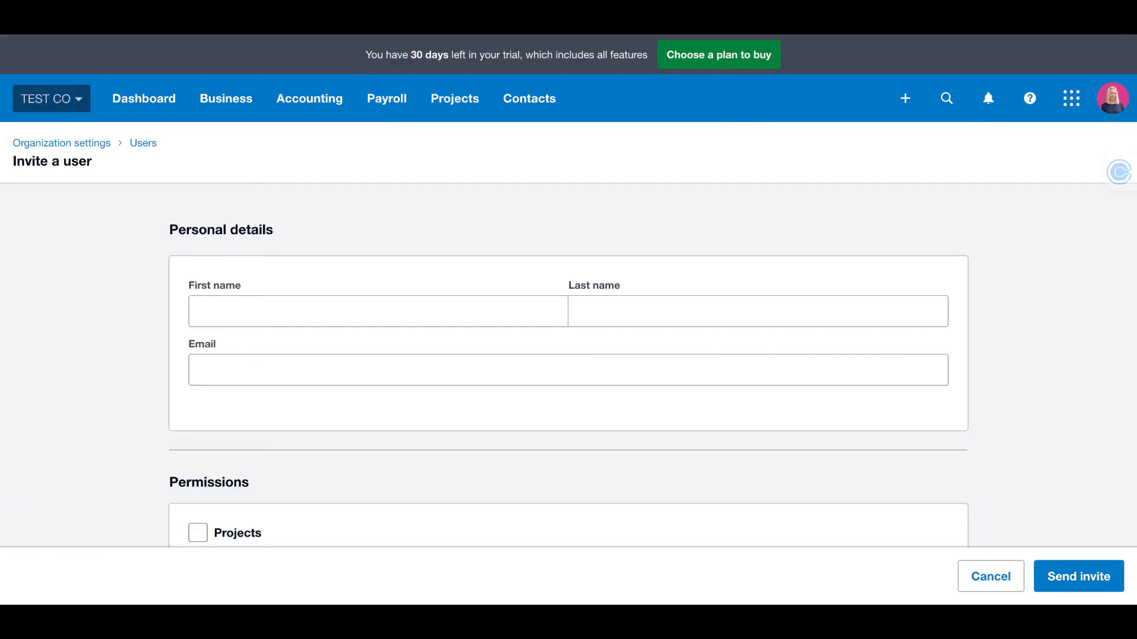